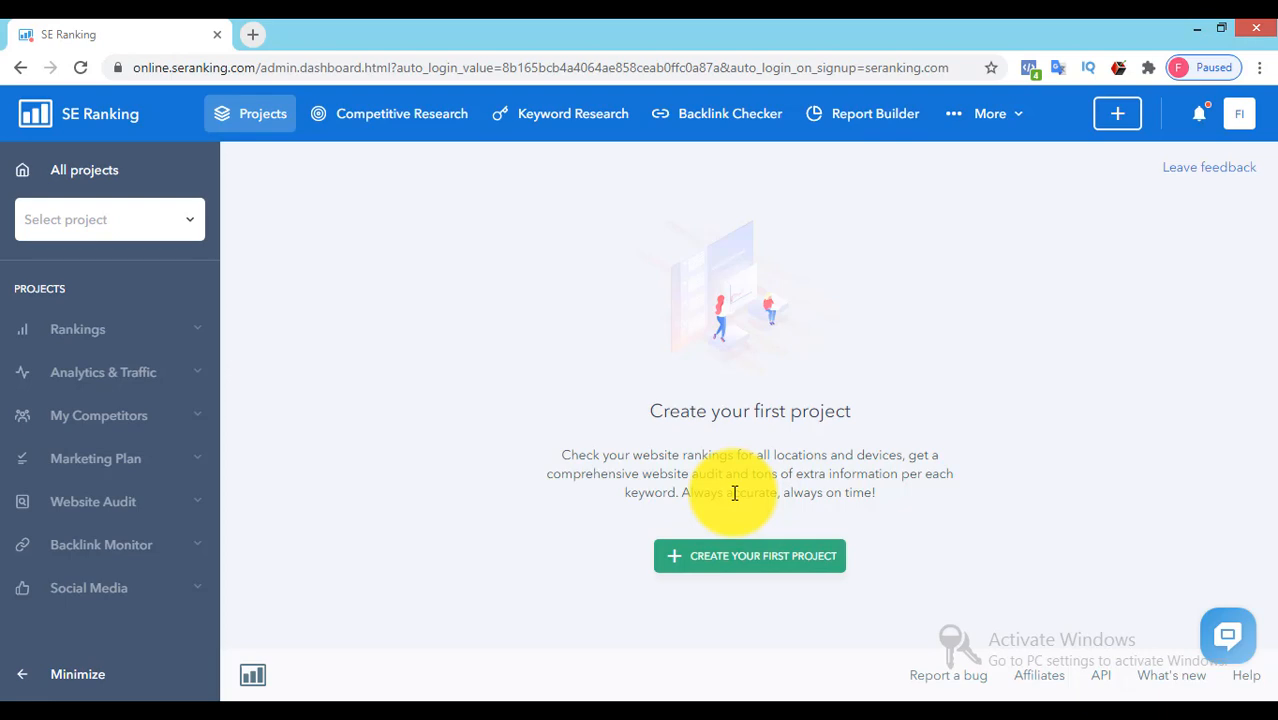
Create the first project with website URL Link.medium.com/JWsQAbH9Jab and set its domain type to url.
left_click(751, 561)
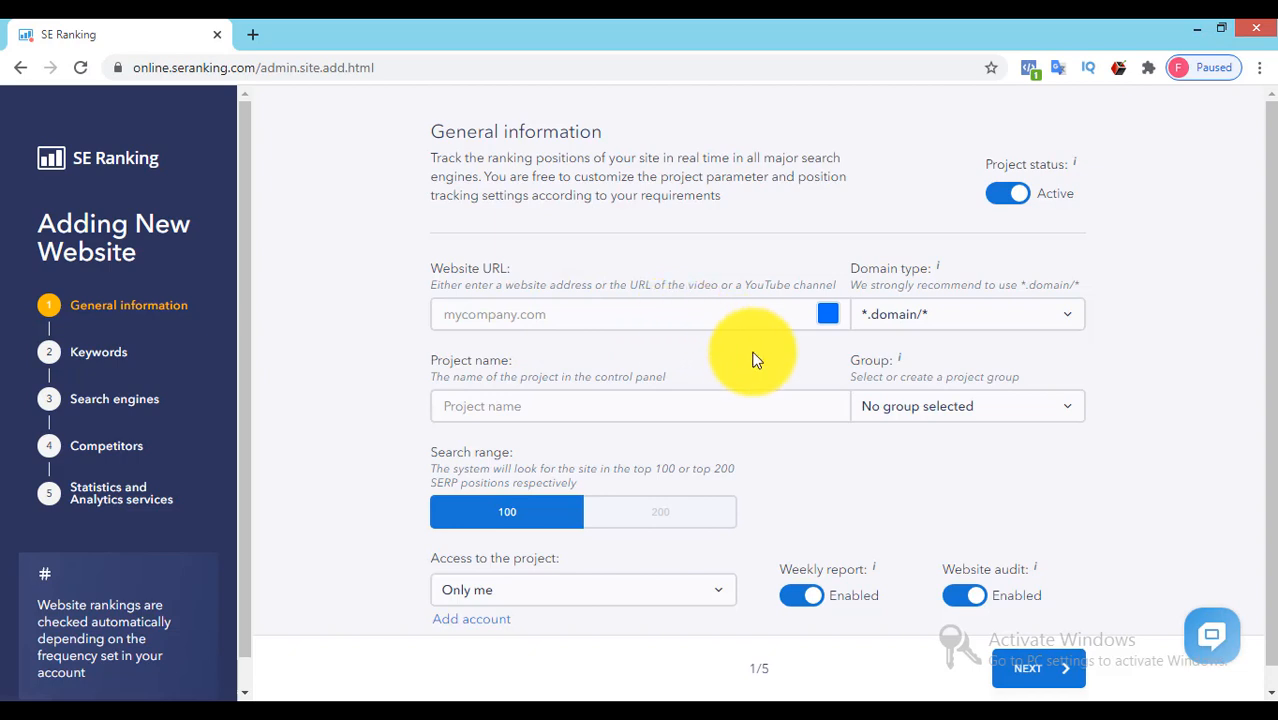
left_click(698, 312)
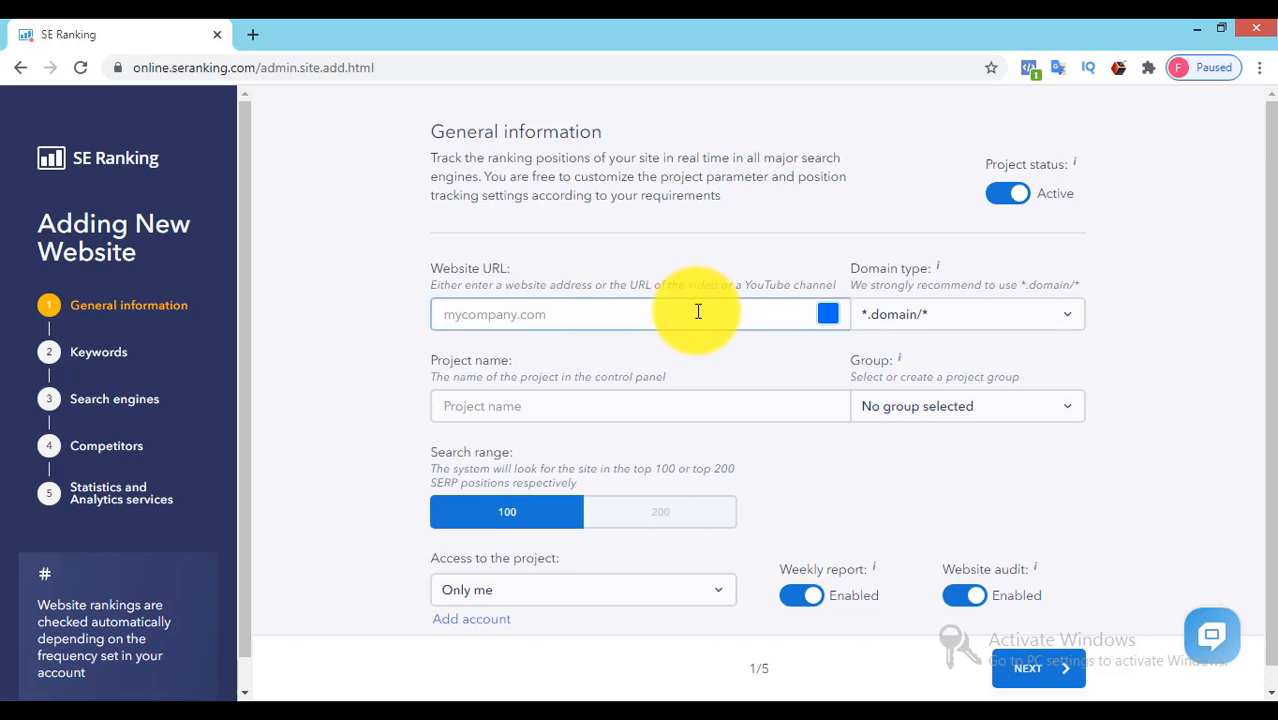
type("Link.medium.com/JWsQAbH9Jab")
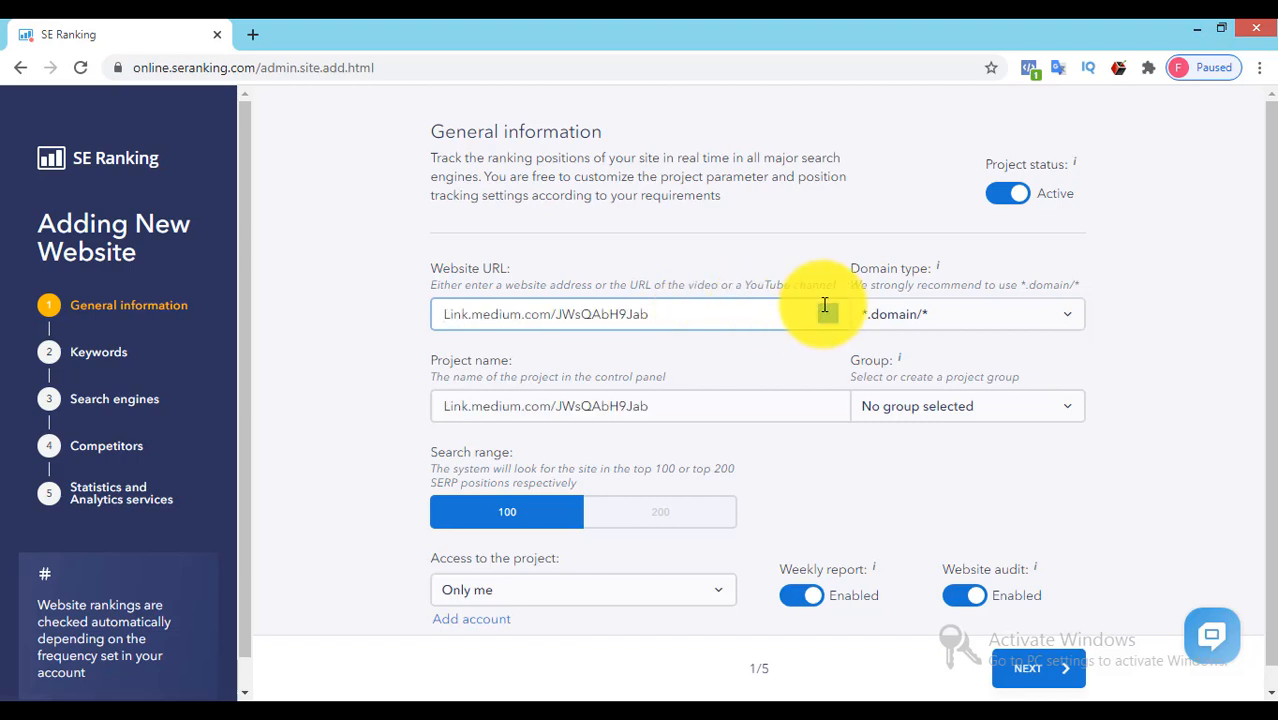
left_click(1062, 322)
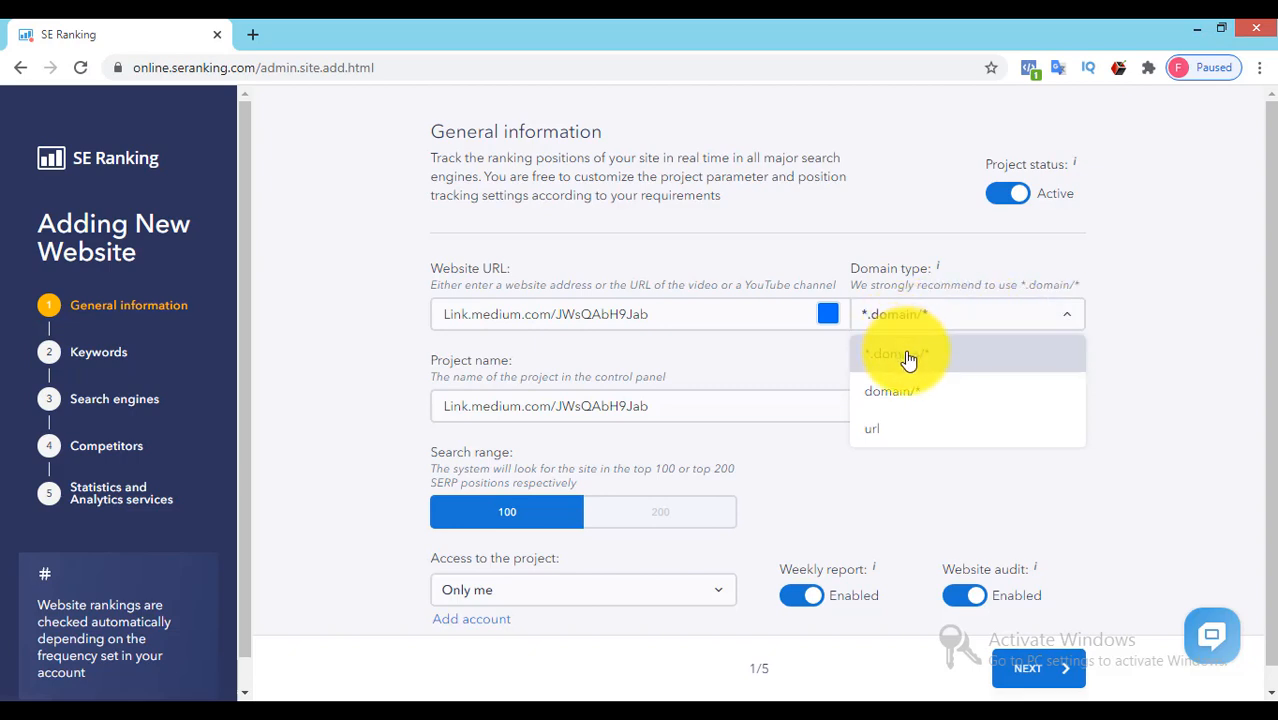
left_click(902, 432)
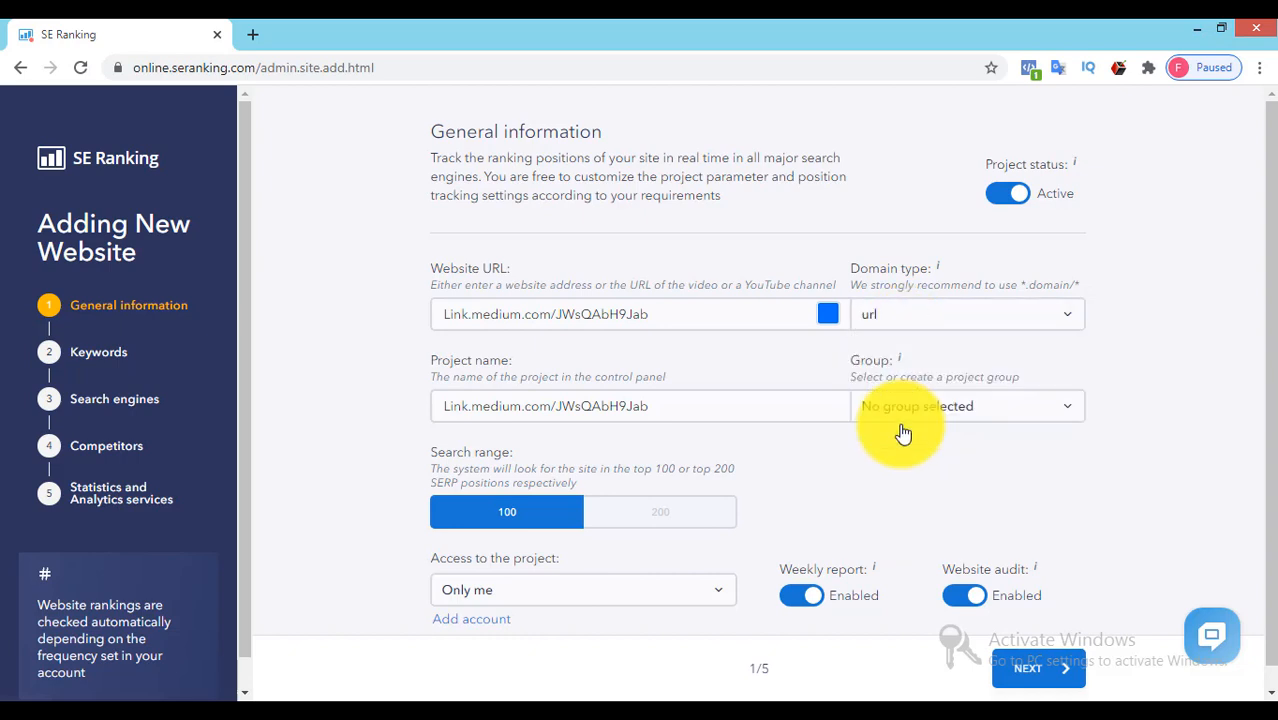
Replace the project name with "medium post".
left_click(661, 402)
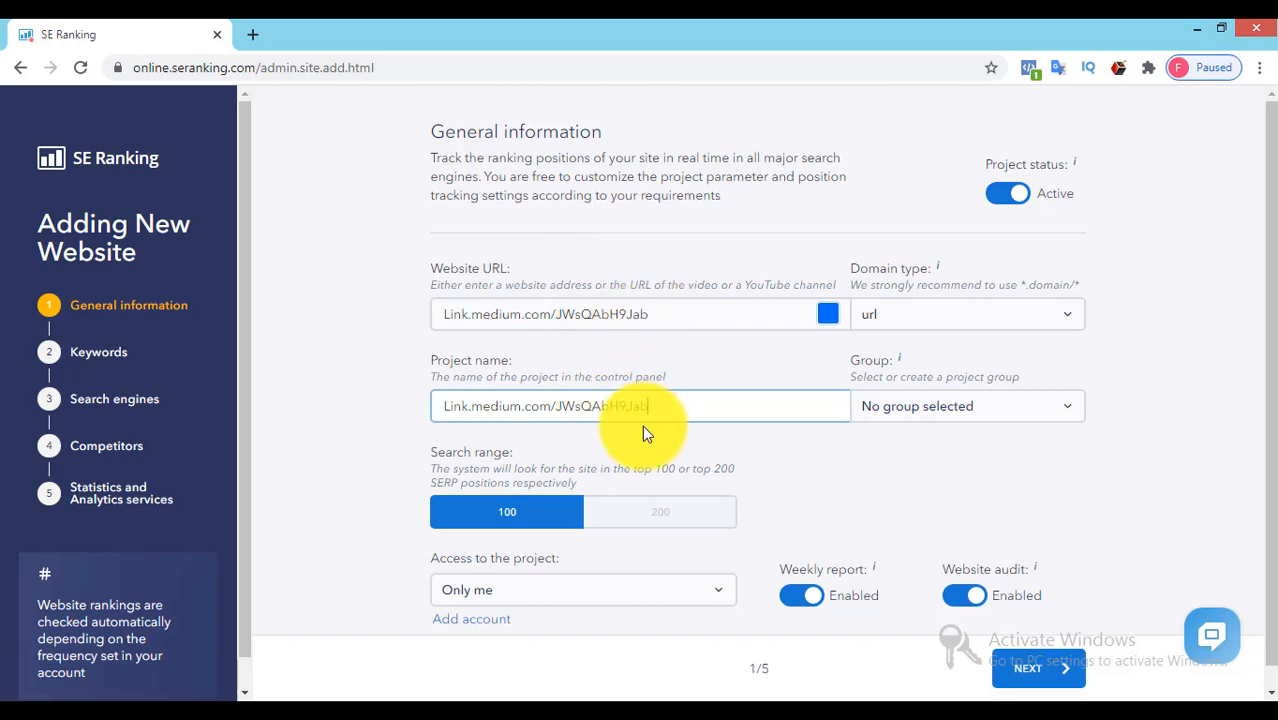
key("BackSpace")
key("BackSpace")
key("BackSpace")
key("BackSpace")
key("BackSpace")
key("BackSpace")
key("BackSpace")
key("BackSpace")
key("BackSpace")
key("BackSpace")
key("BackSpace")
key("BackSpace")
key("BackSpace")
key("BackSpace")
key("BackSpace")
key("BackSpace")
key("BackSpace")
key("BackSpace")
key("BackSpace")
key("BackSpace")
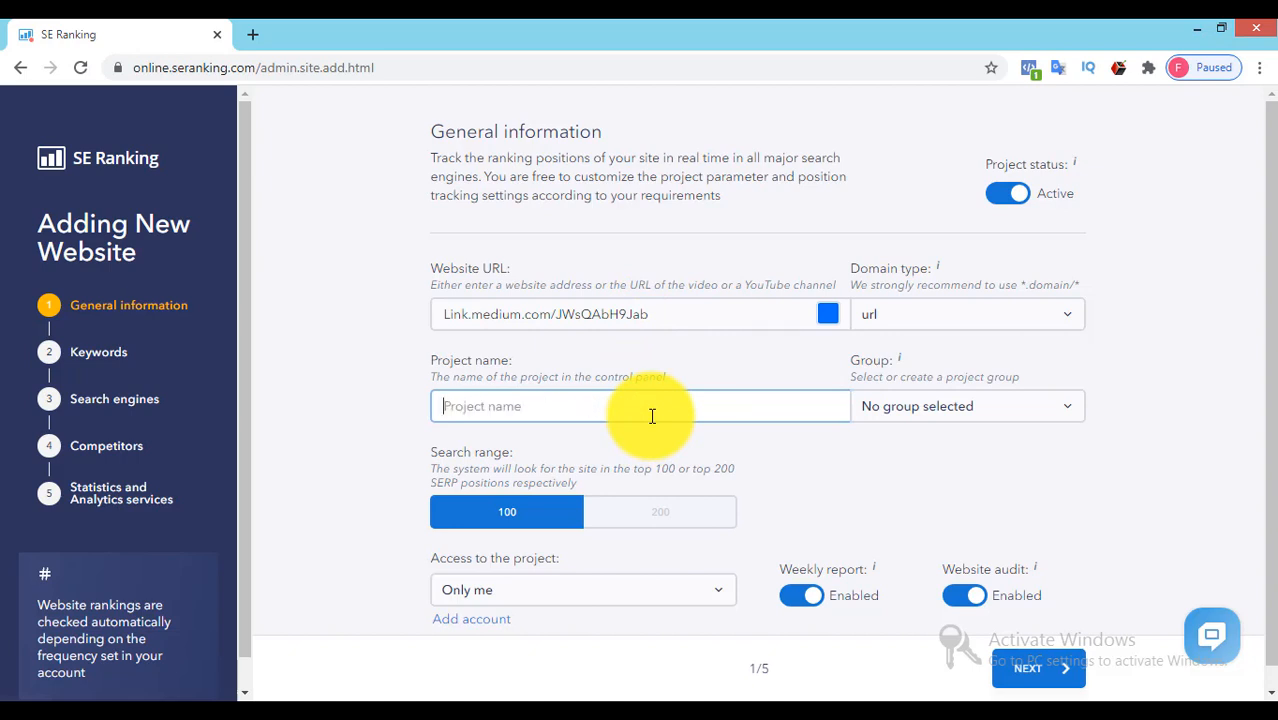
type("medium post")
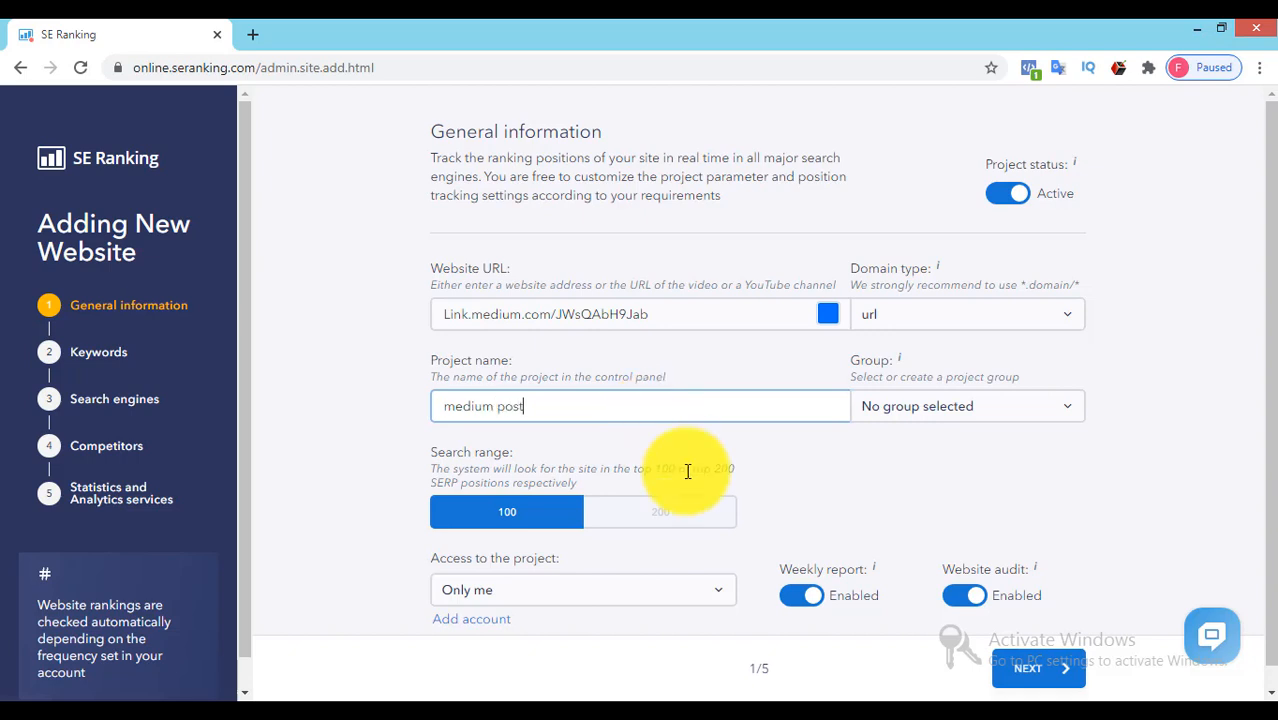
Leave the project without a group and continue to the Keywords stage.
left_click(1077, 417)
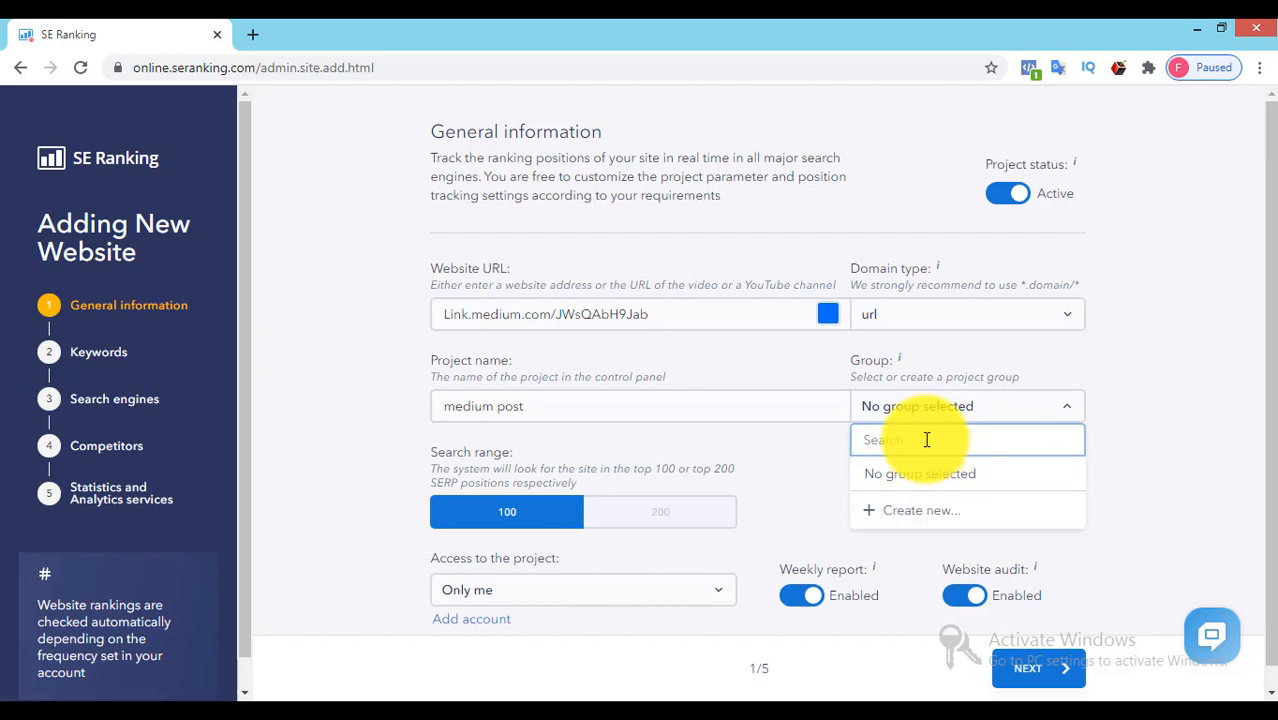
left_click(778, 465)
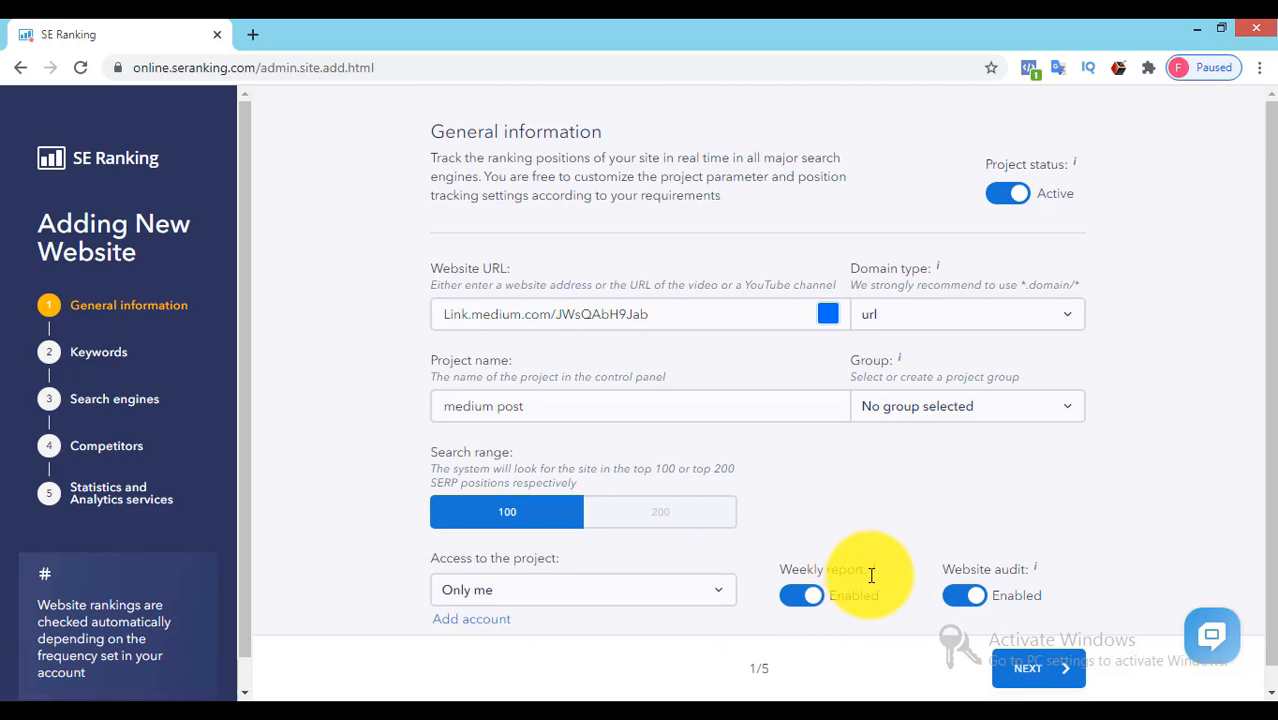
left_click(1030, 672)
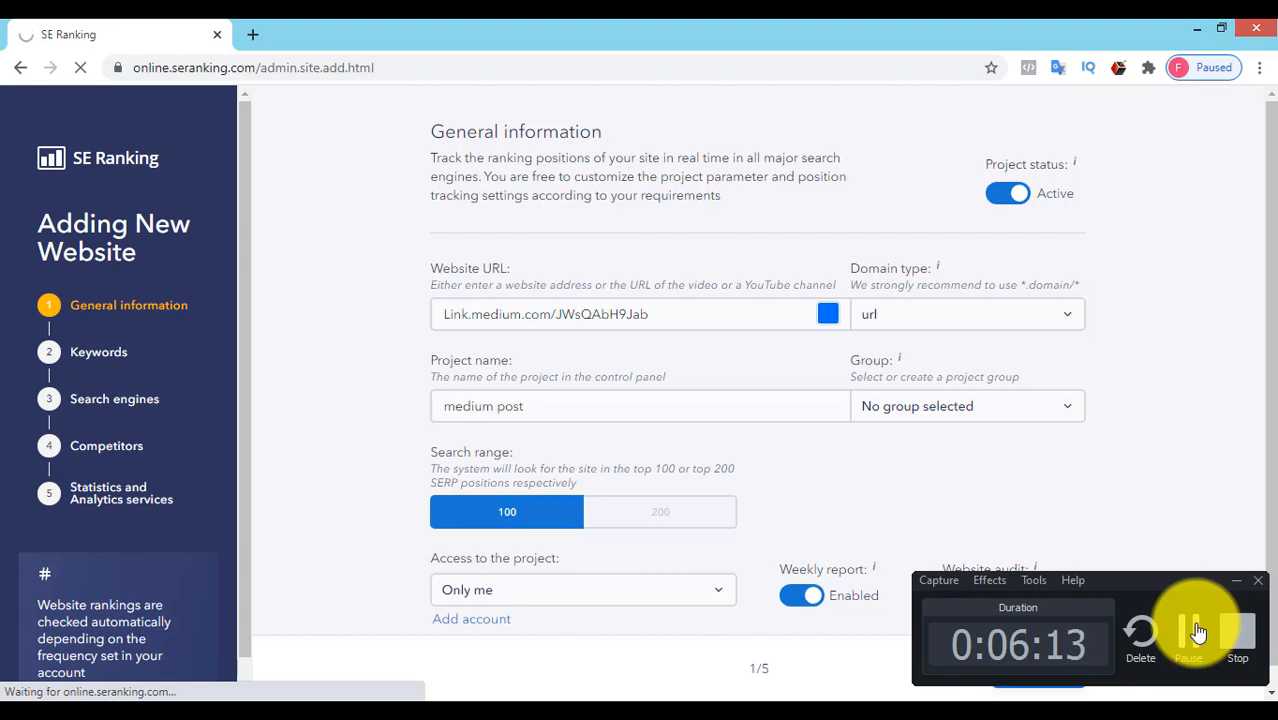
left_click(1198, 632)
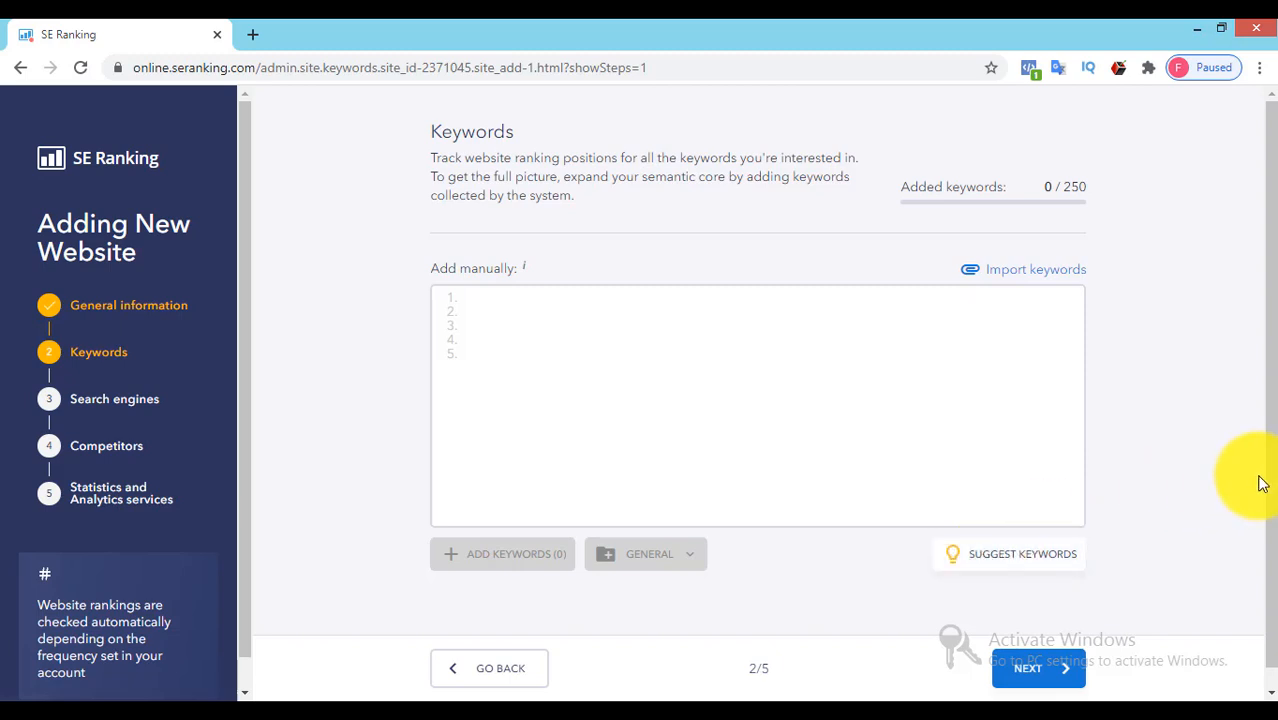
Skip adding keywords and continue to the Search engines stage.
left_click_drag(1266, 479, 1274, 532)
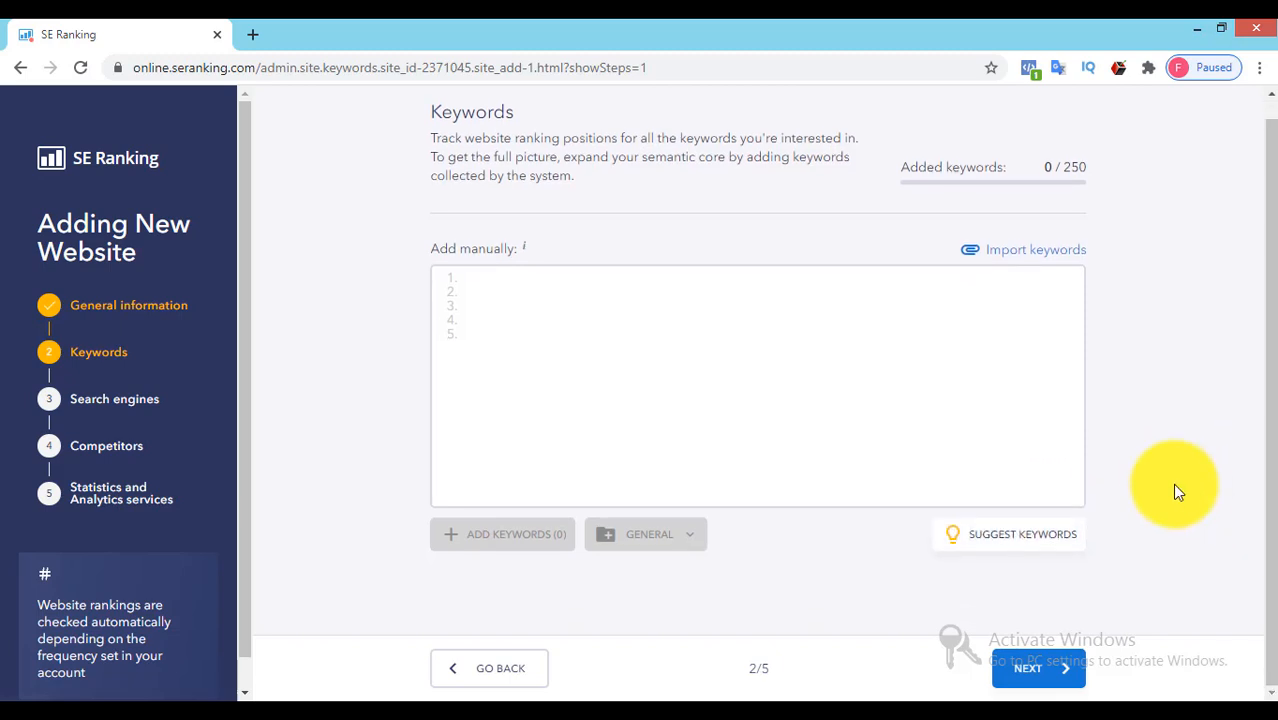
left_click(1043, 675)
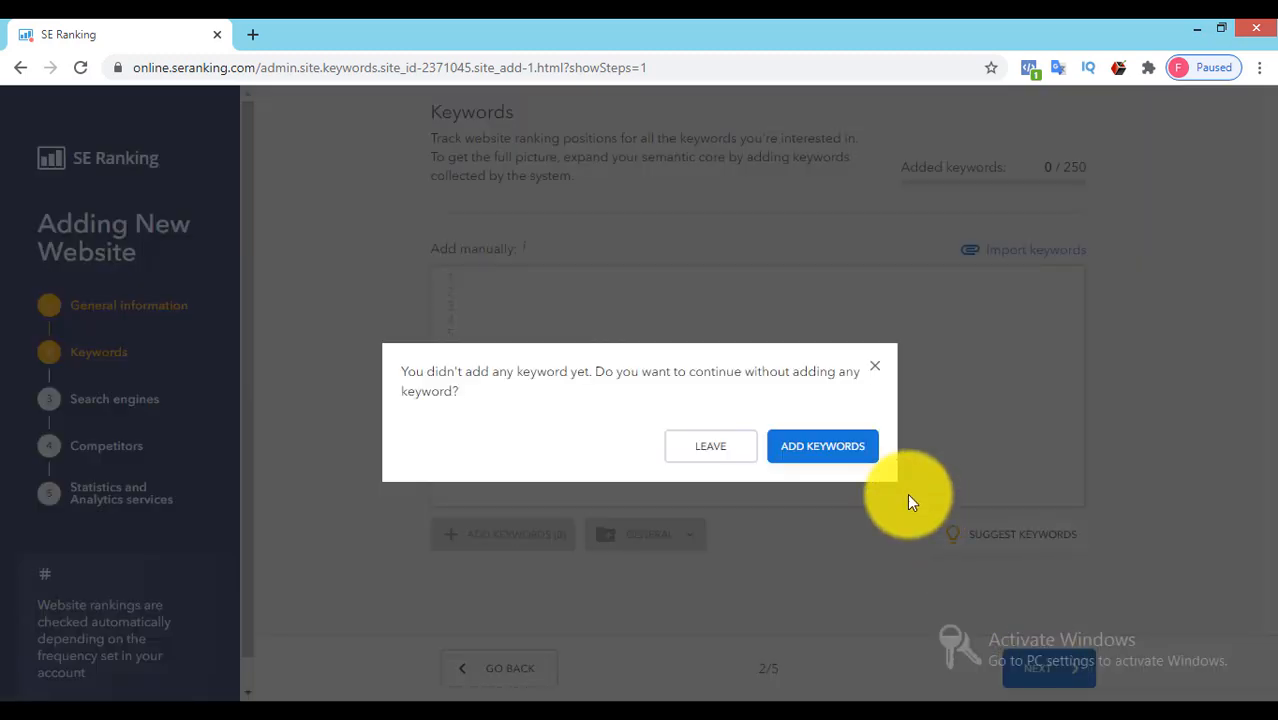
left_click(750, 448)
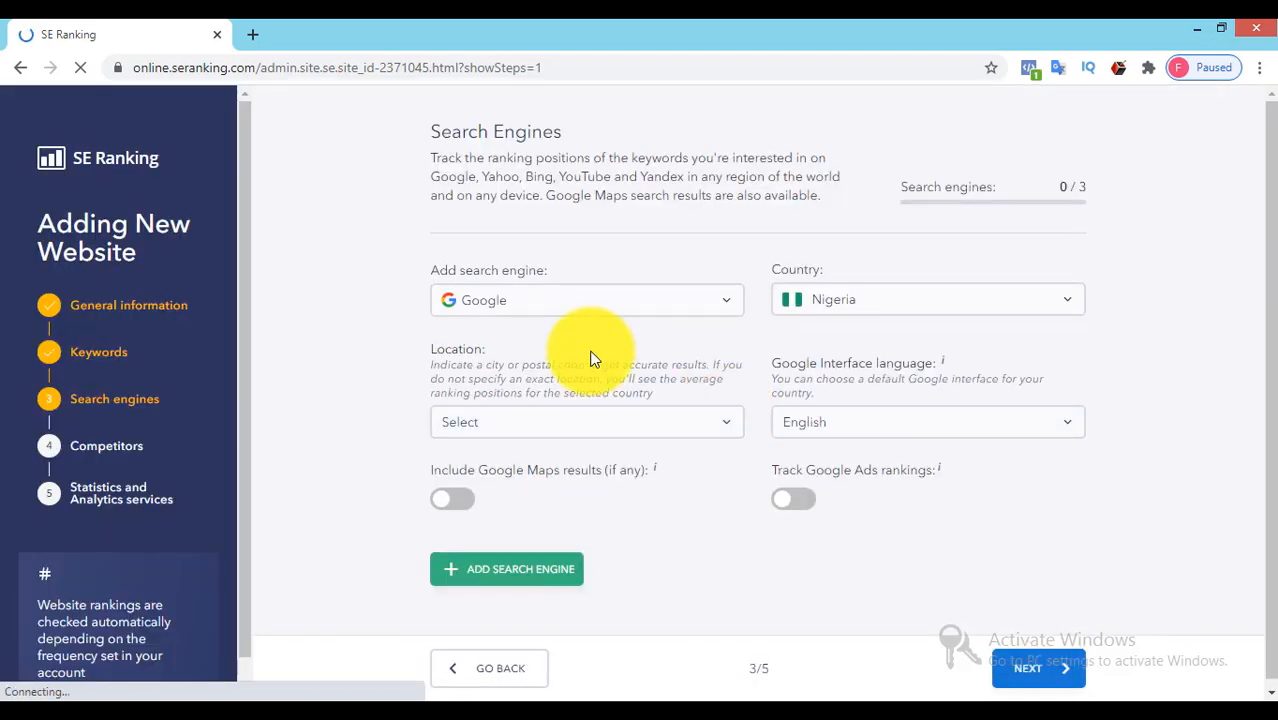
Check which search engines can be tracked, keeping Google selected.
left_click(728, 306)
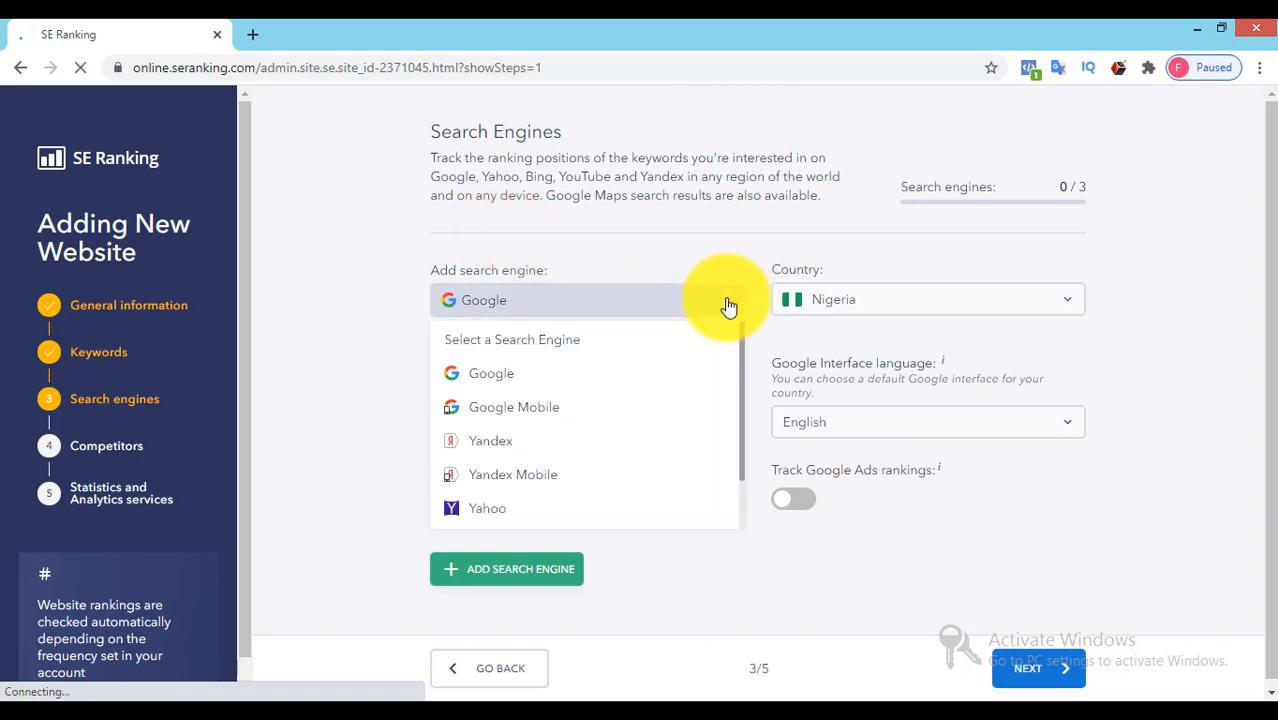
mouse_move(742, 372)
left_mouse_down()
mouse_move(748, 445)
mouse_move(741, 368)
left_mouse_up()
left_click(741, 368)
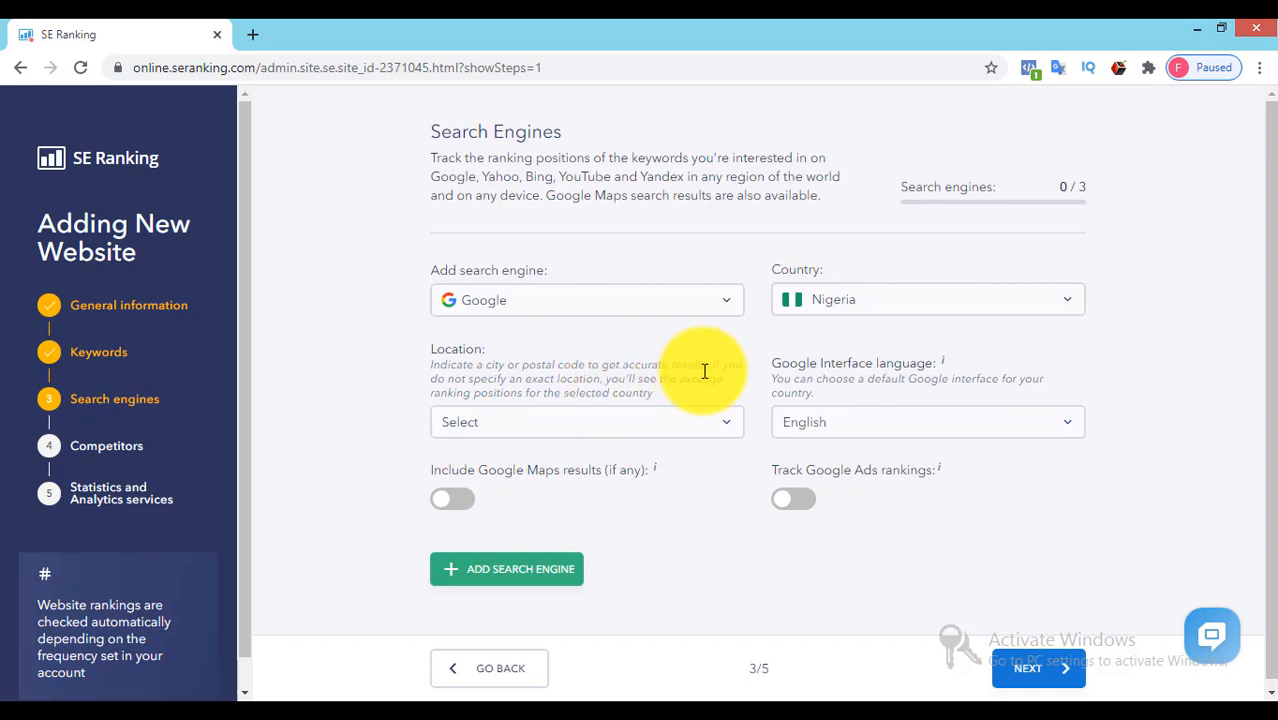
Include Google Maps results without specifying a location, and continue to the Competitors stage.
left_click(728, 428)
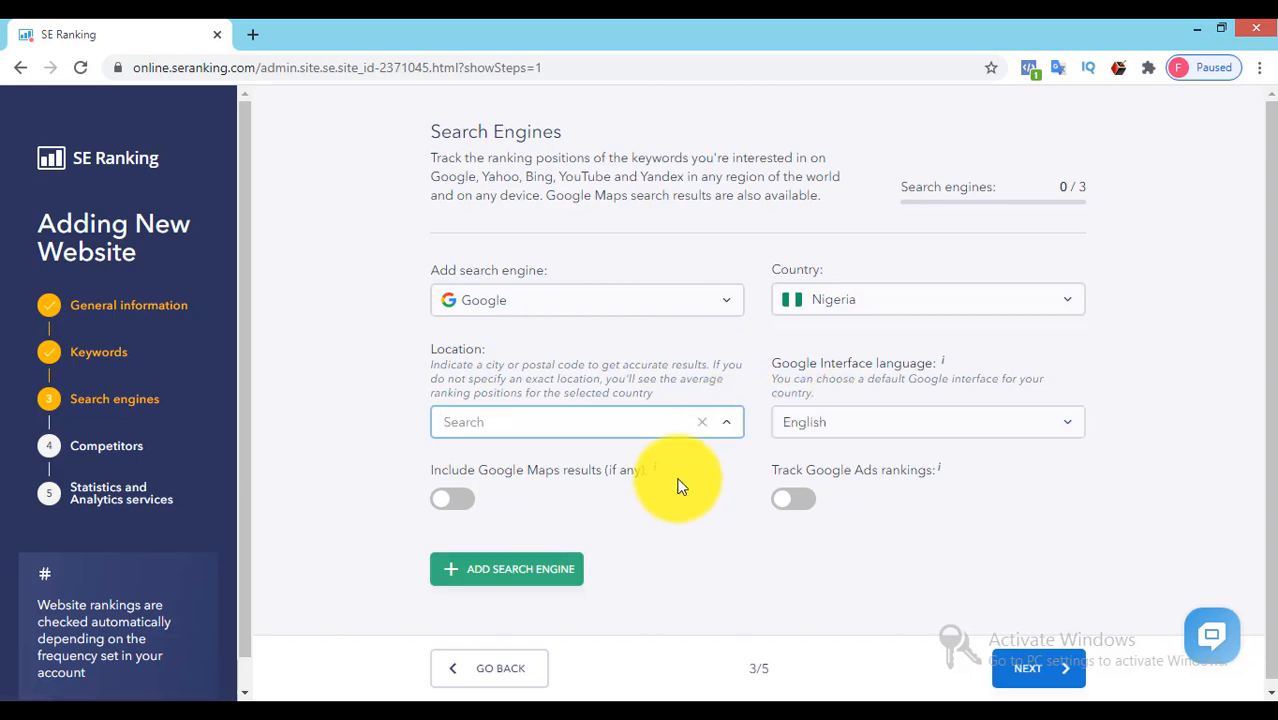
left_click(454, 503)
left_click(454, 503)
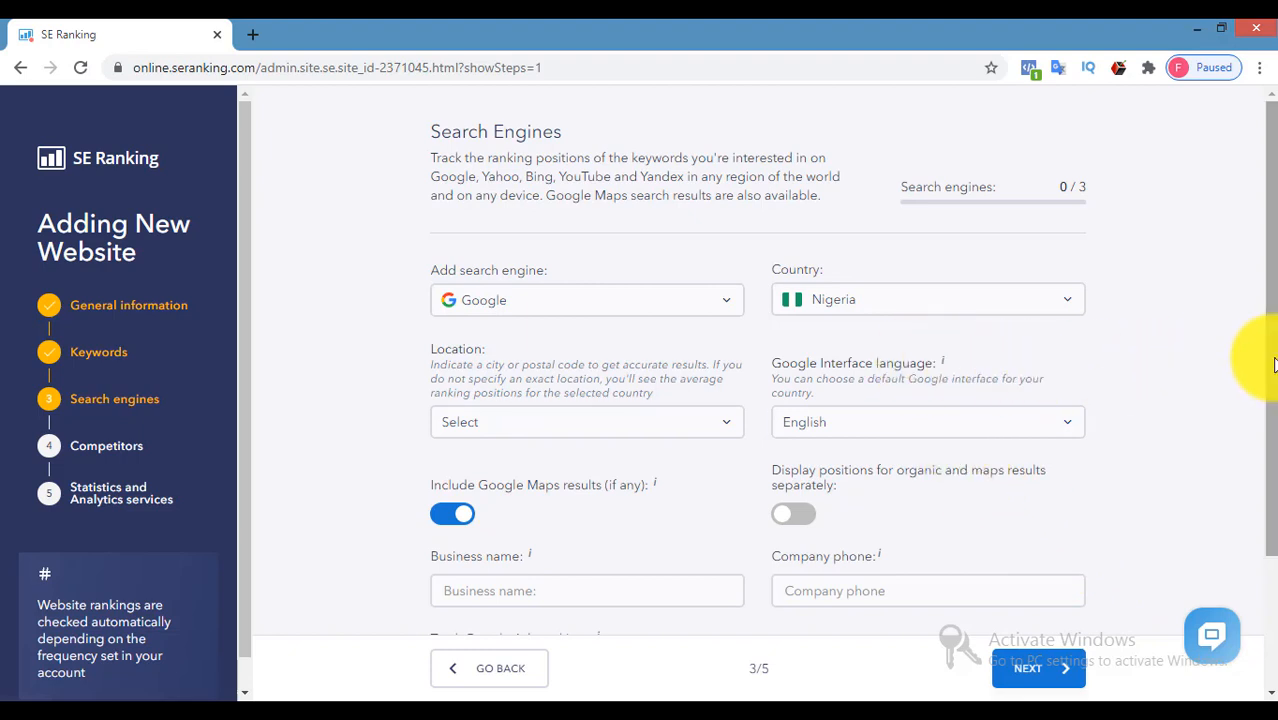
left_click_drag(1274, 386, 1271, 461)
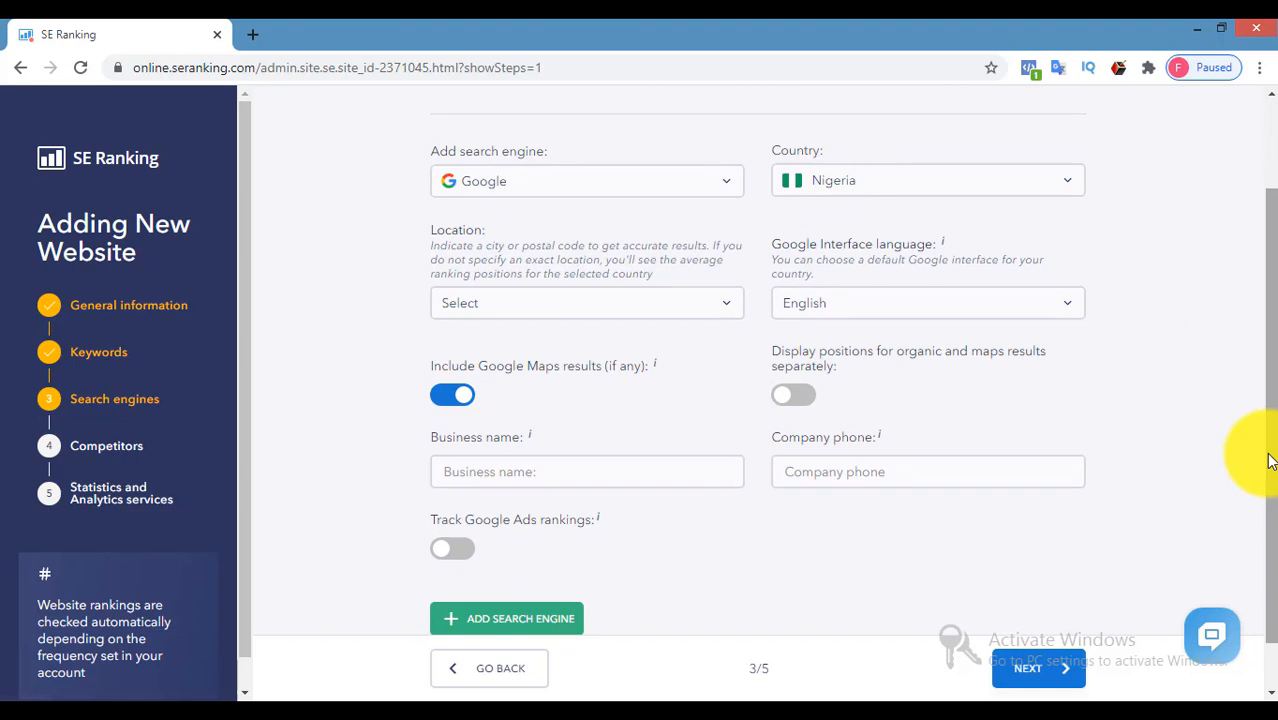
left_click(1021, 682)
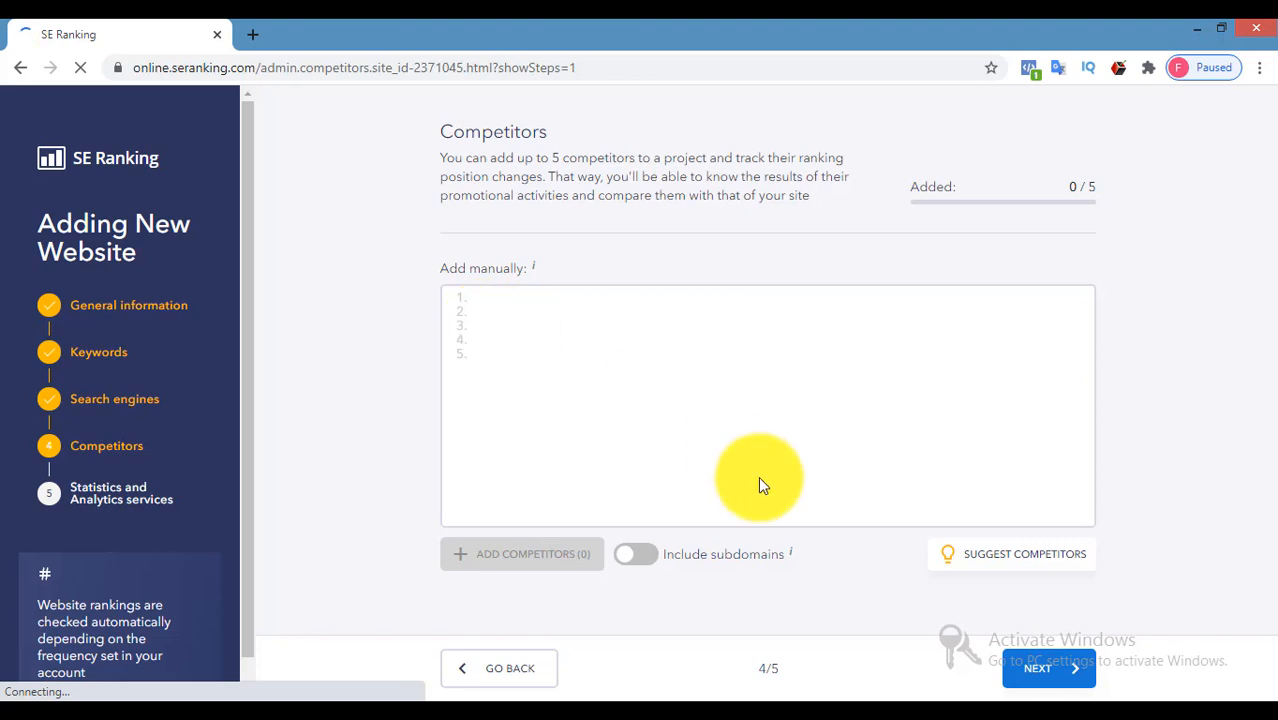
Request competitor suggestions, and continue to the Statistics and Analytics services stage without adding any competitors.
left_click(989, 558)
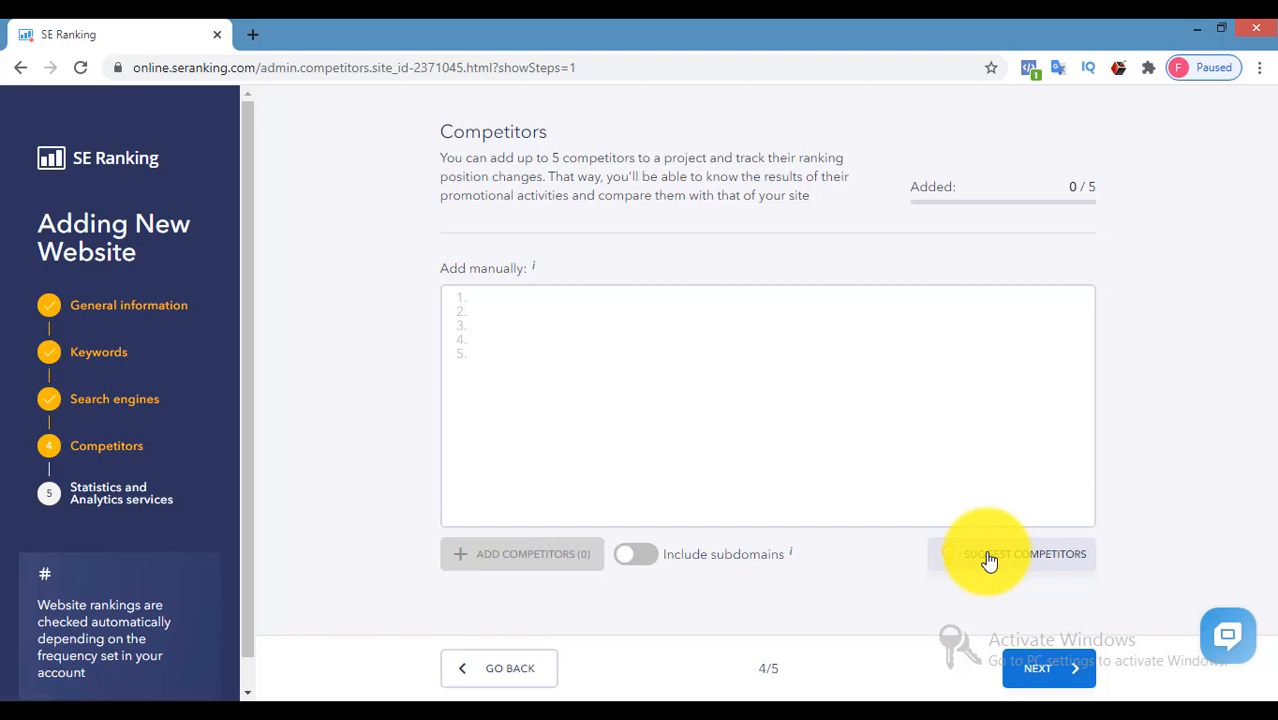
left_click(1036, 668)
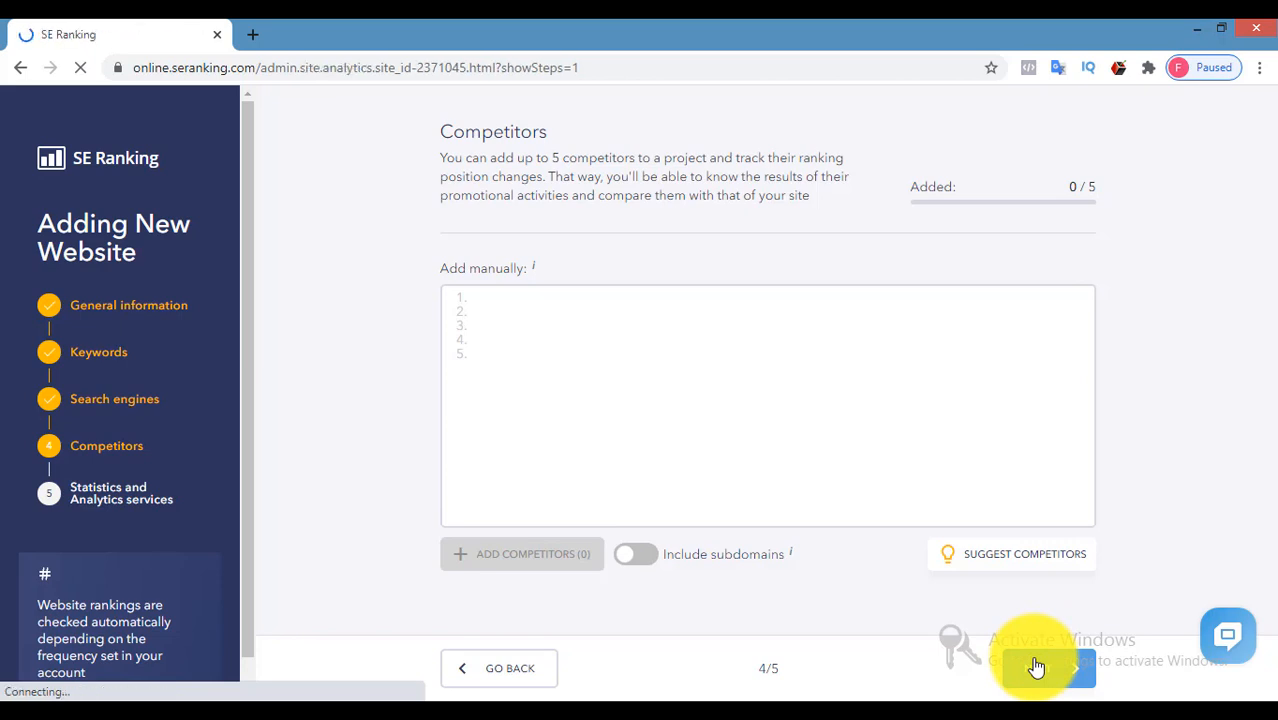
key("super+c")
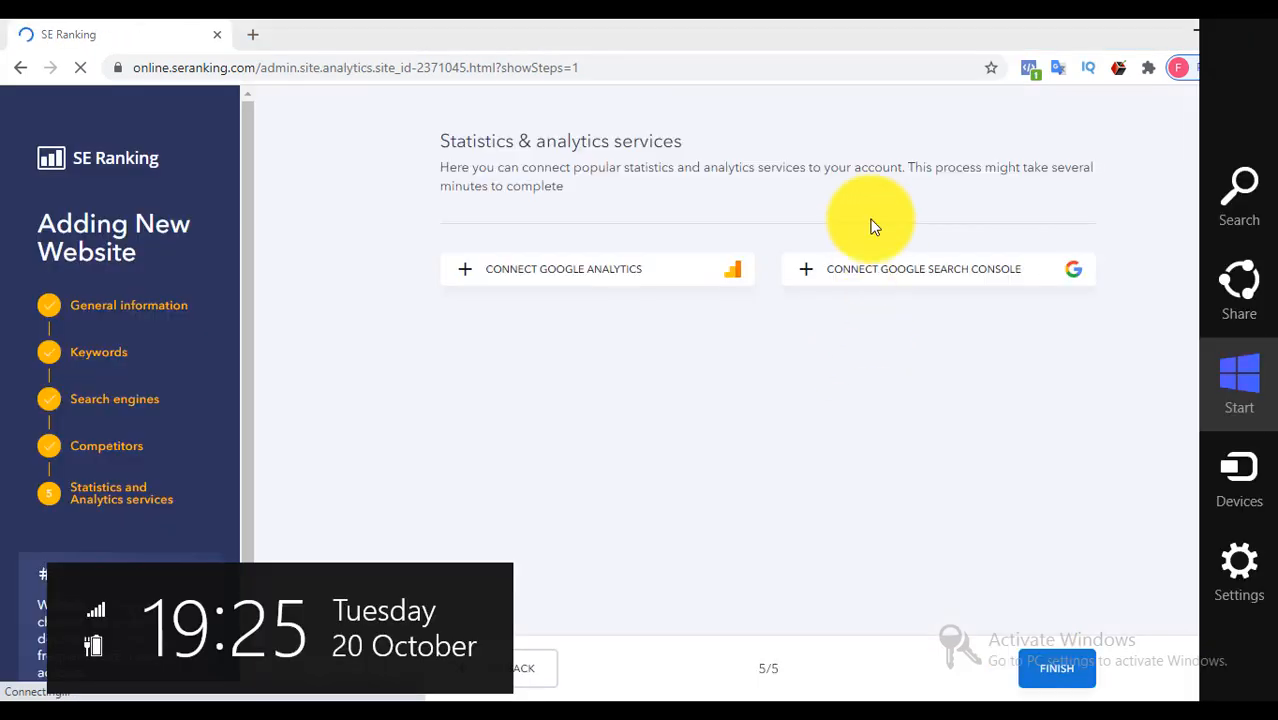
left_click(746, 412)
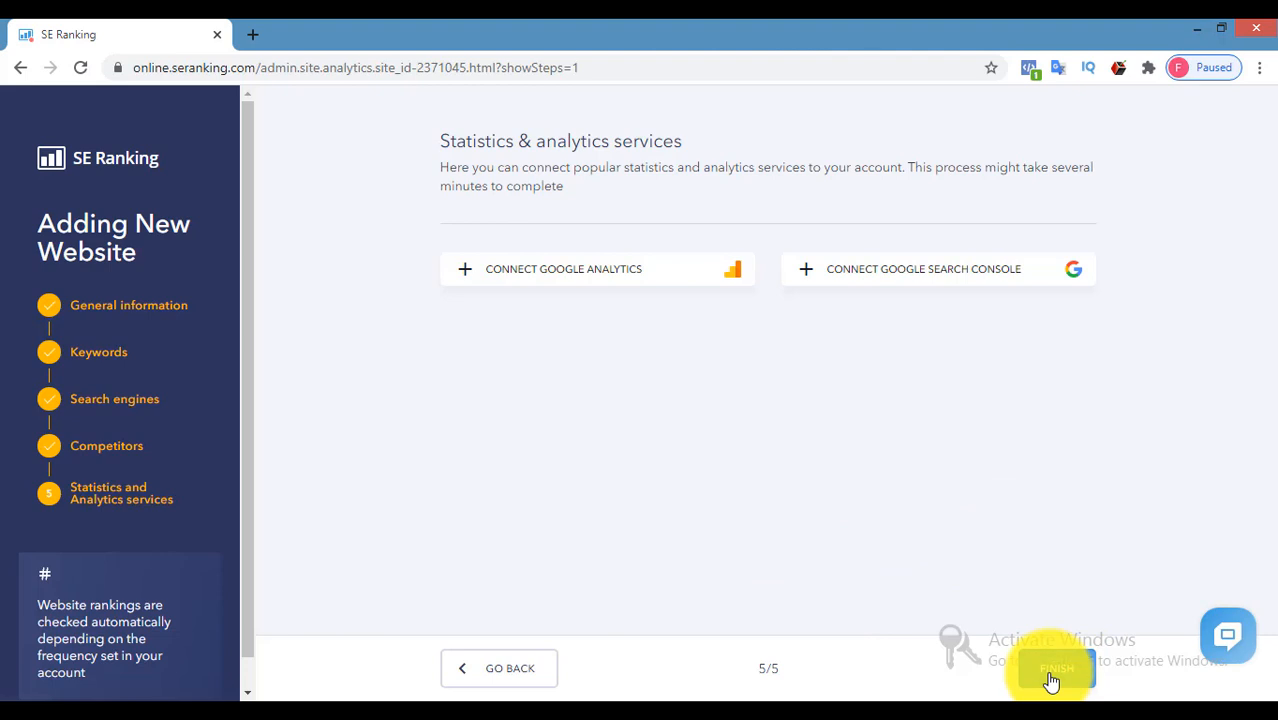
Finish the project setup without connecting any analytics services, and dismiss the quick-start guide on the dashboard.
left_click(1051, 680)
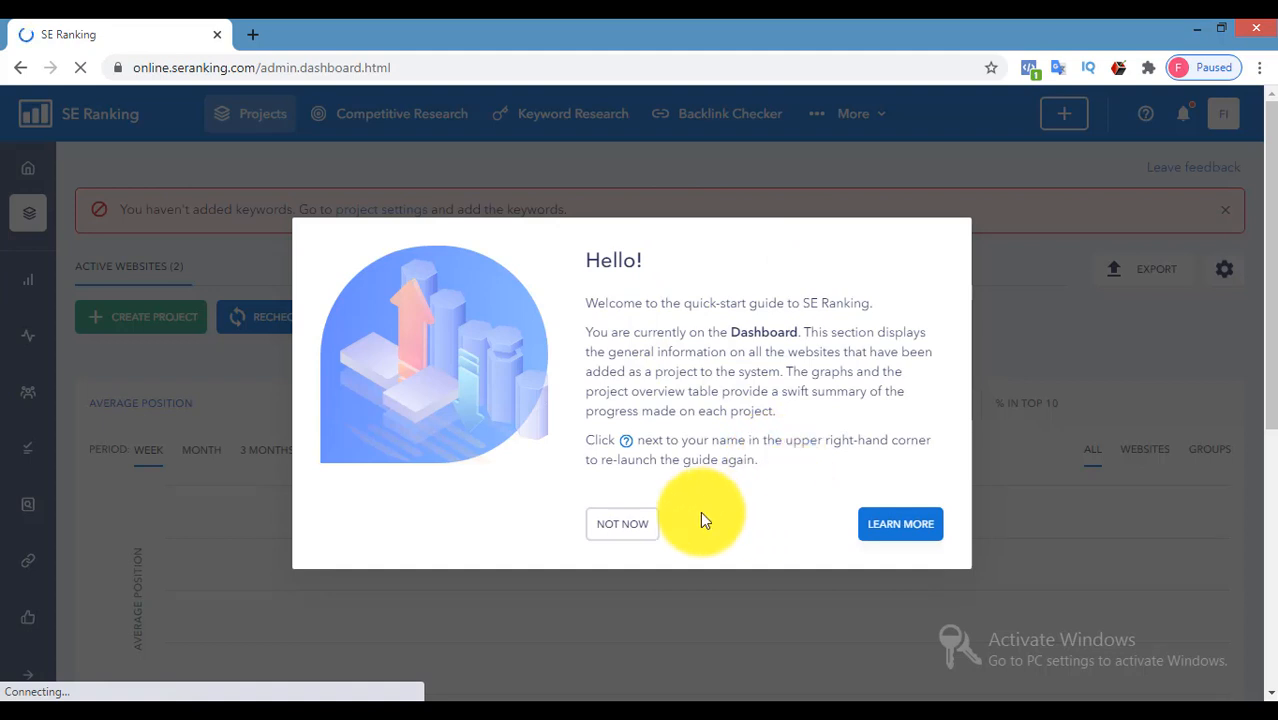
left_click(625, 530)
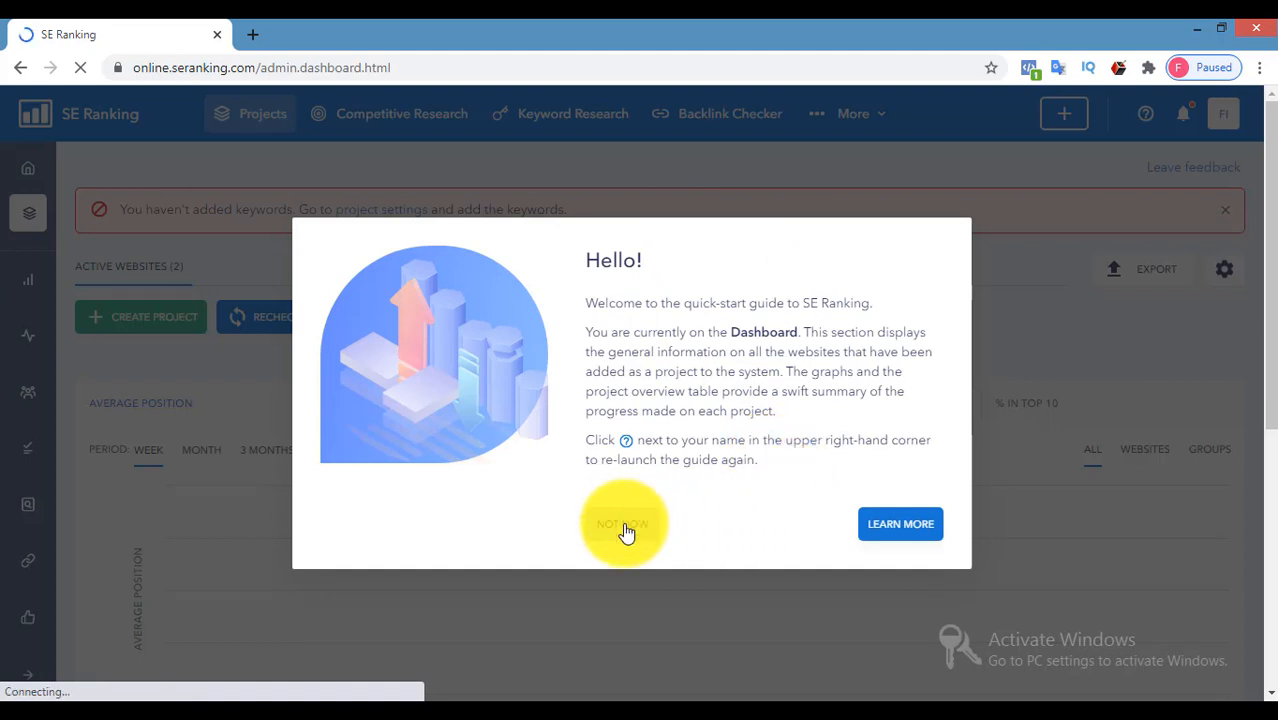
left_click(625, 530)
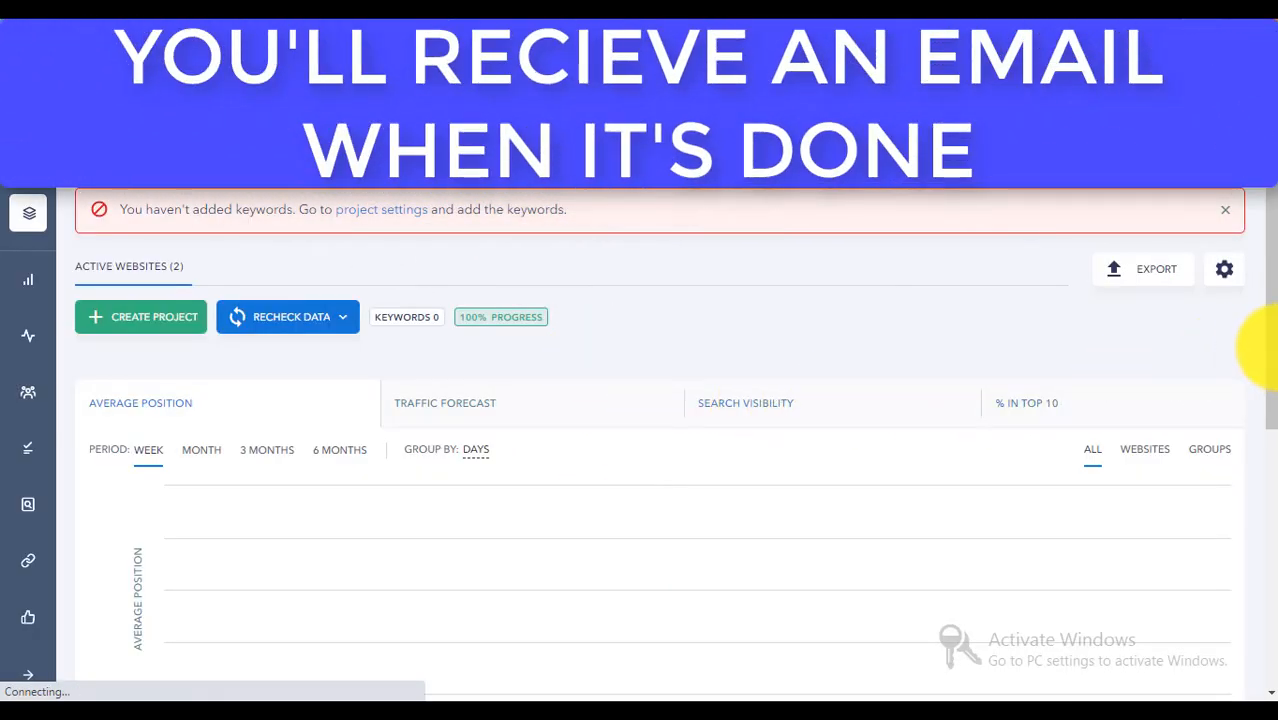
left_click_drag(1270, 352, 1273, 305)
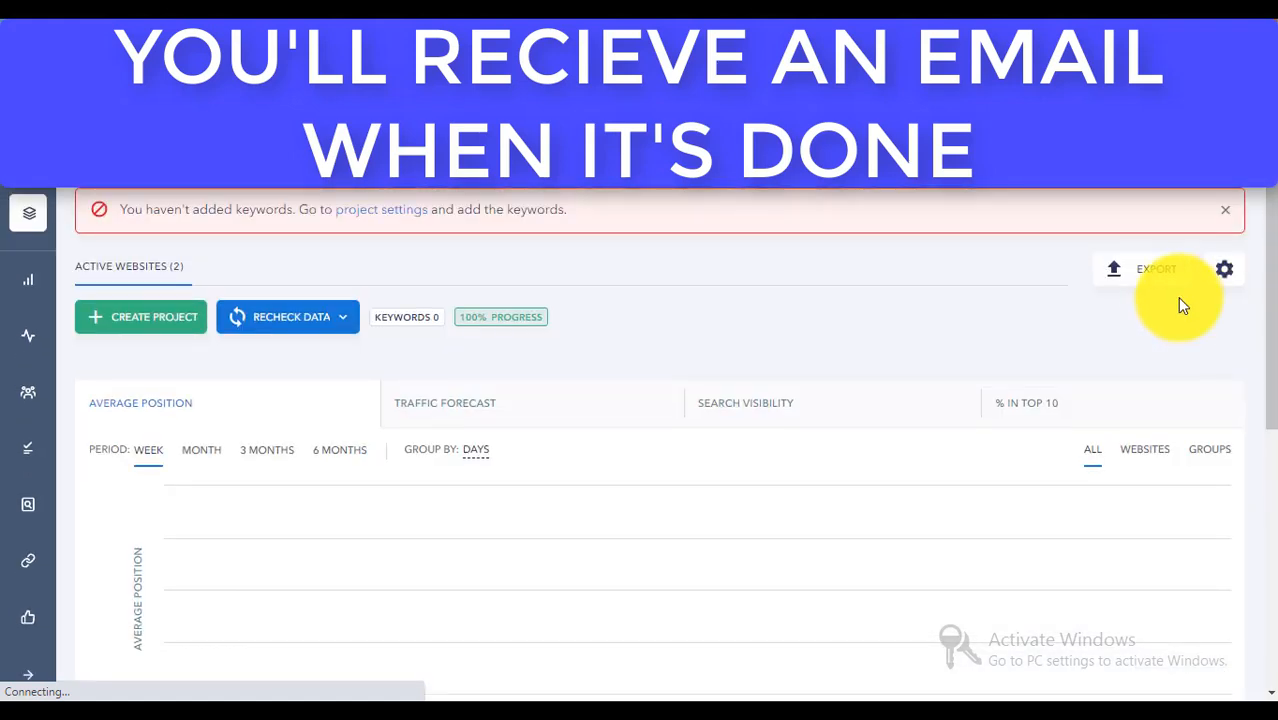